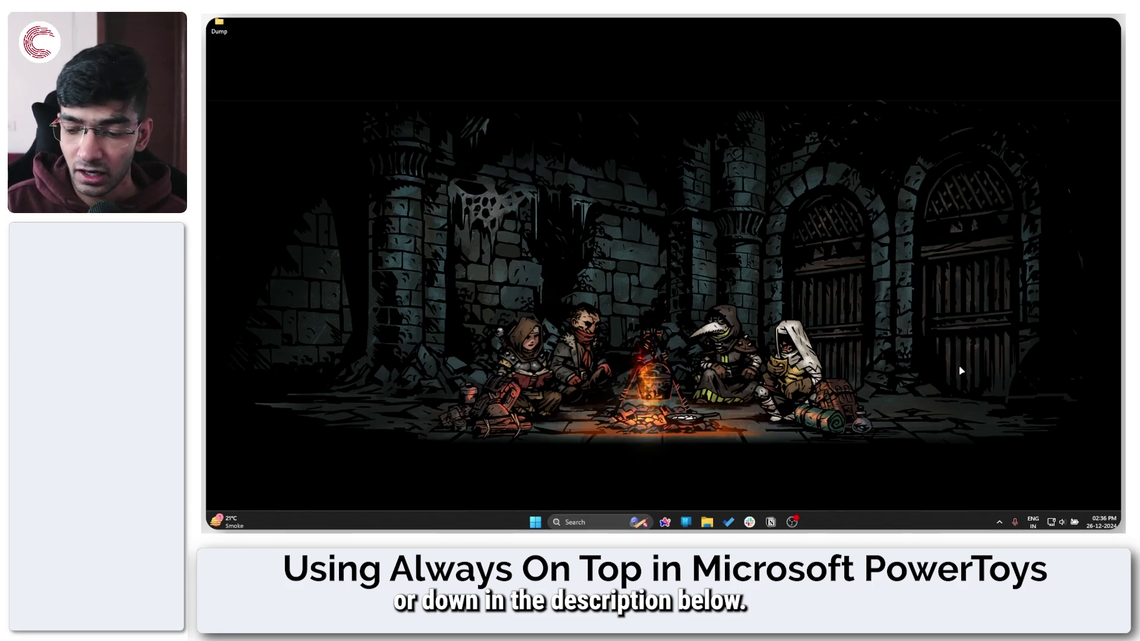
Launch PowerToys from Windows Search with 'powertoys' and maximize its Settings Dashboard
{"action": "key", "text": "super"}
{"action": "type", "text": "powers"}
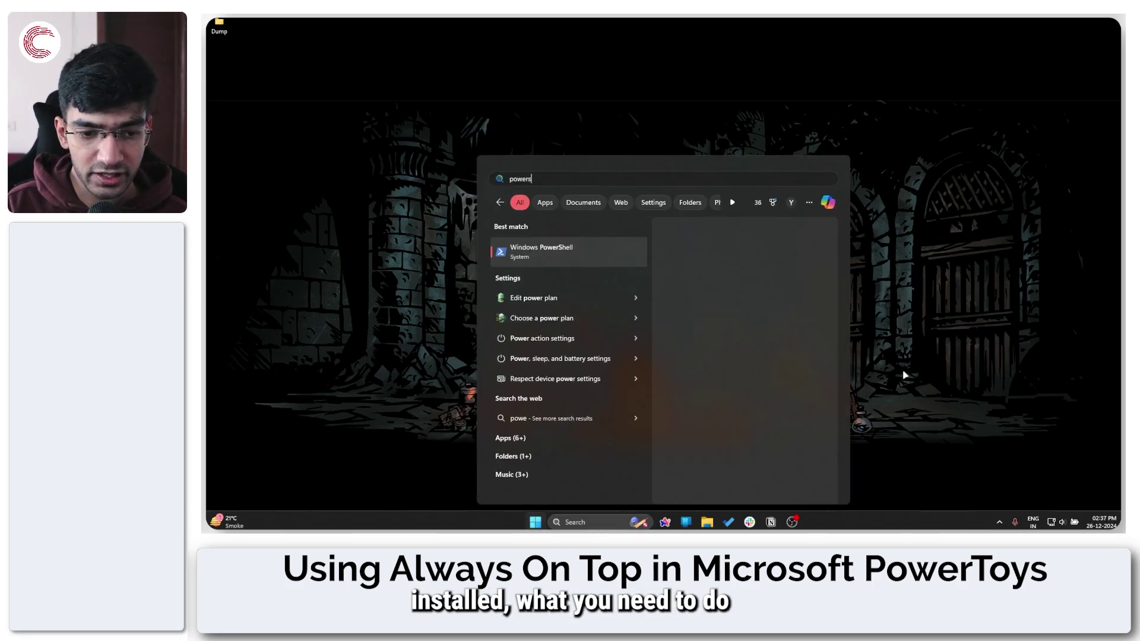
{"action": "key", "text": "BackSpace"}
{"action": "type", "text": "toys"}
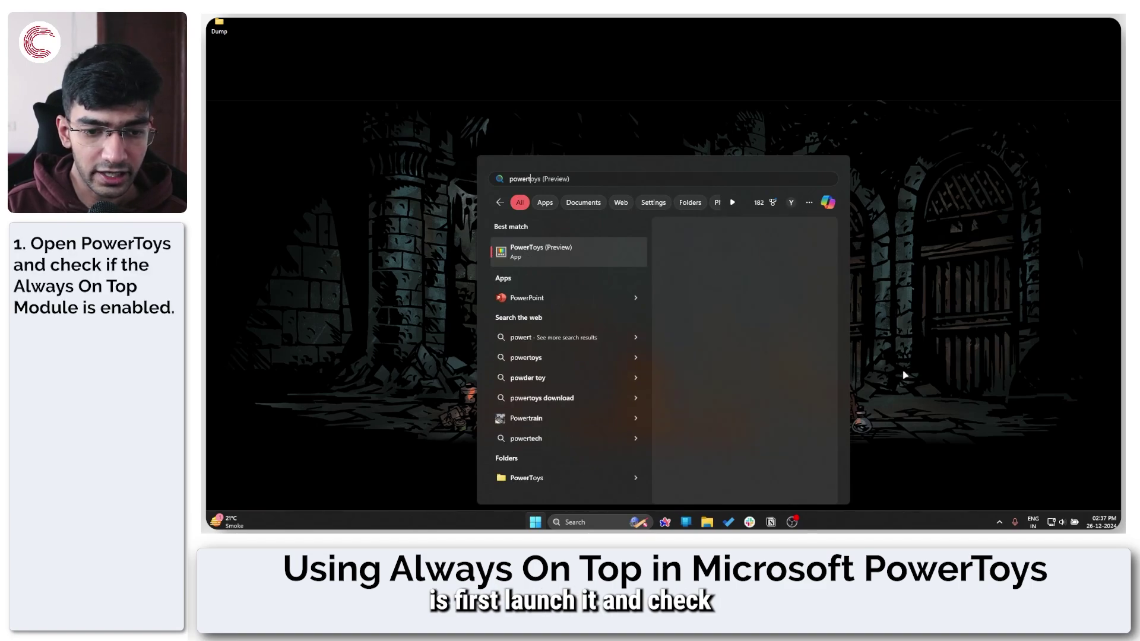
{"action": "key", "text": "Return"}
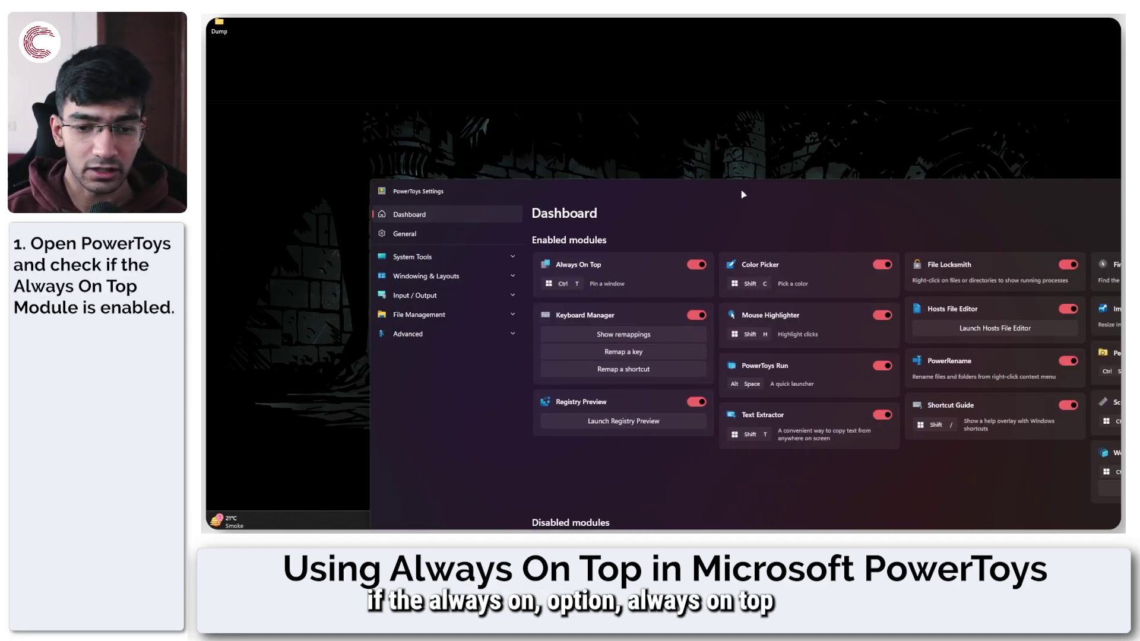
{"action": "double_click", "coordinate": [743, 194]}
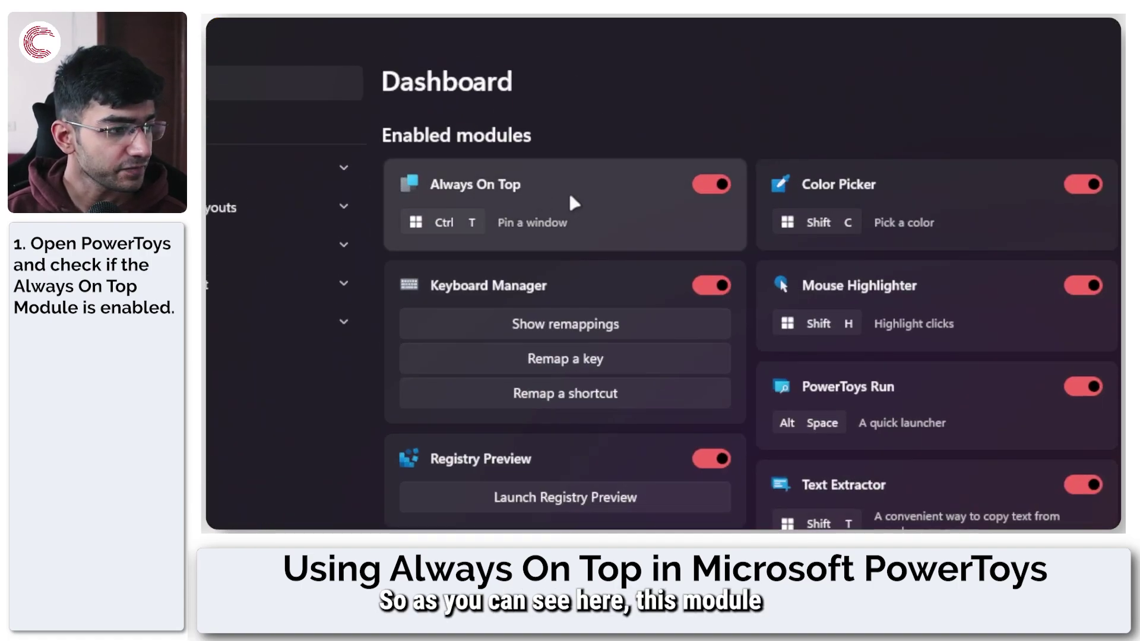
Open the Always On Top settings page, confirm it is enabled, then shrink the window from full screen
{"action": "left_click", "coordinate": [568, 185]}
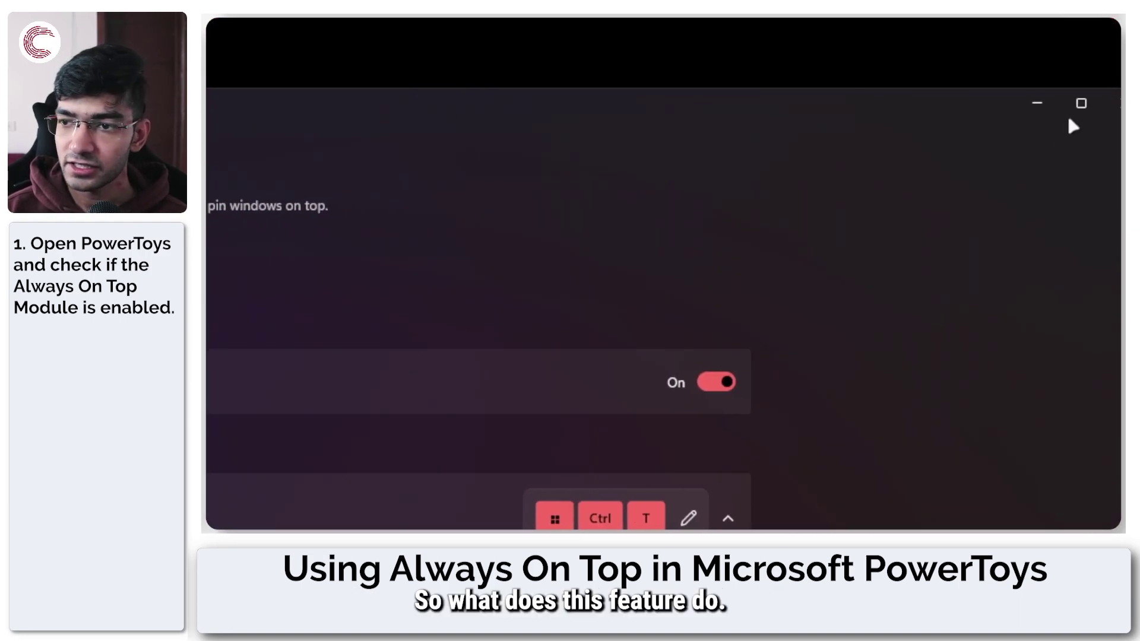
{"action": "left_click_drag", "start_coordinate": [968, 81], "coordinate": [629, 92]}
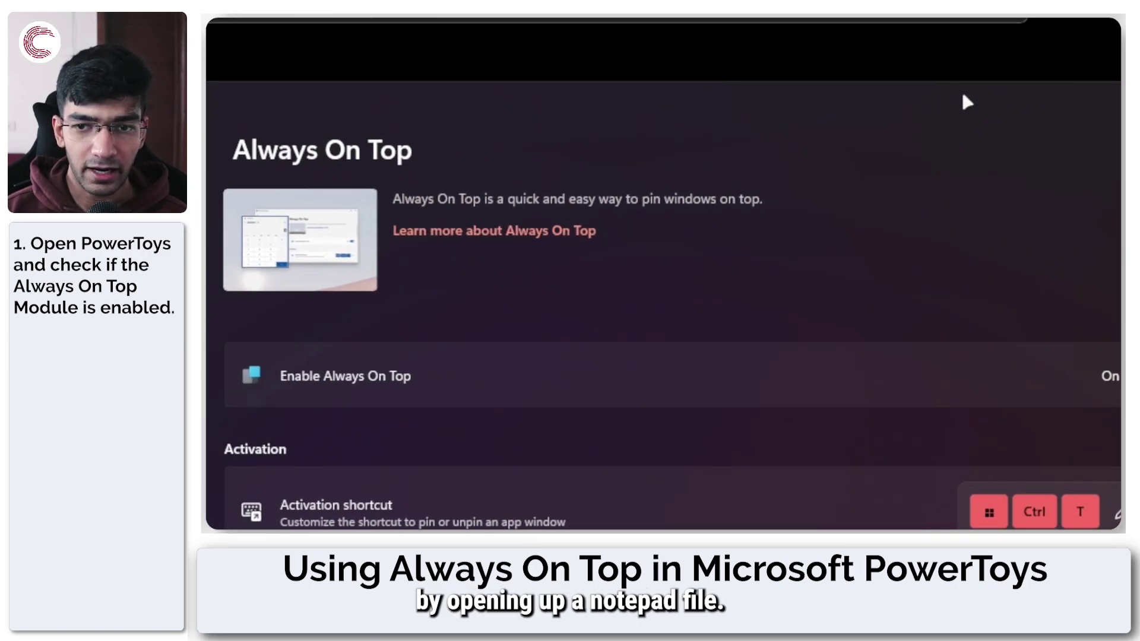
Open the README file in Notepad, move it right of PowerToys Settings, and bring it to the front
{"action": "key", "text": "super"}
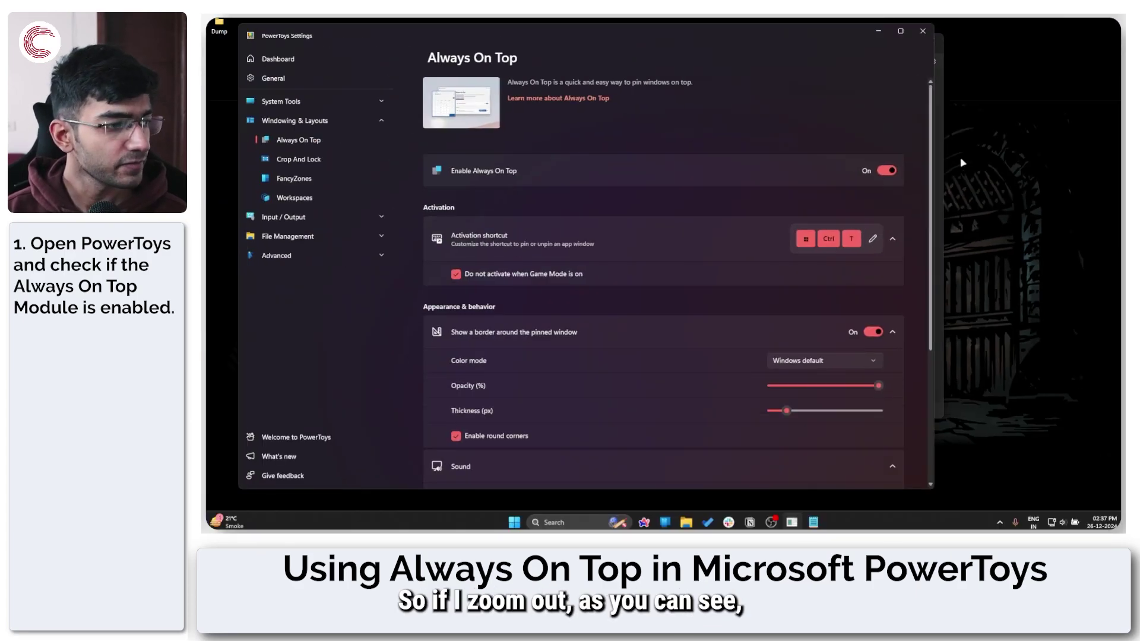
{"action": "left_click", "coordinate": [939, 165]}
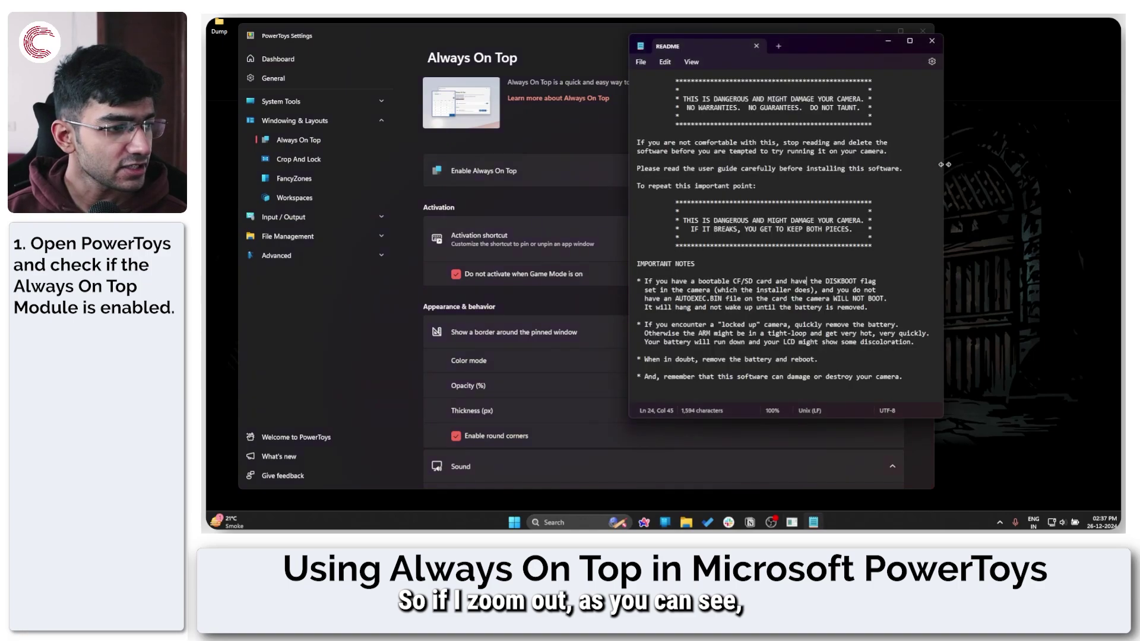
{"action": "left_click_drag", "start_coordinate": [810, 46], "coordinate": [858, 50]}
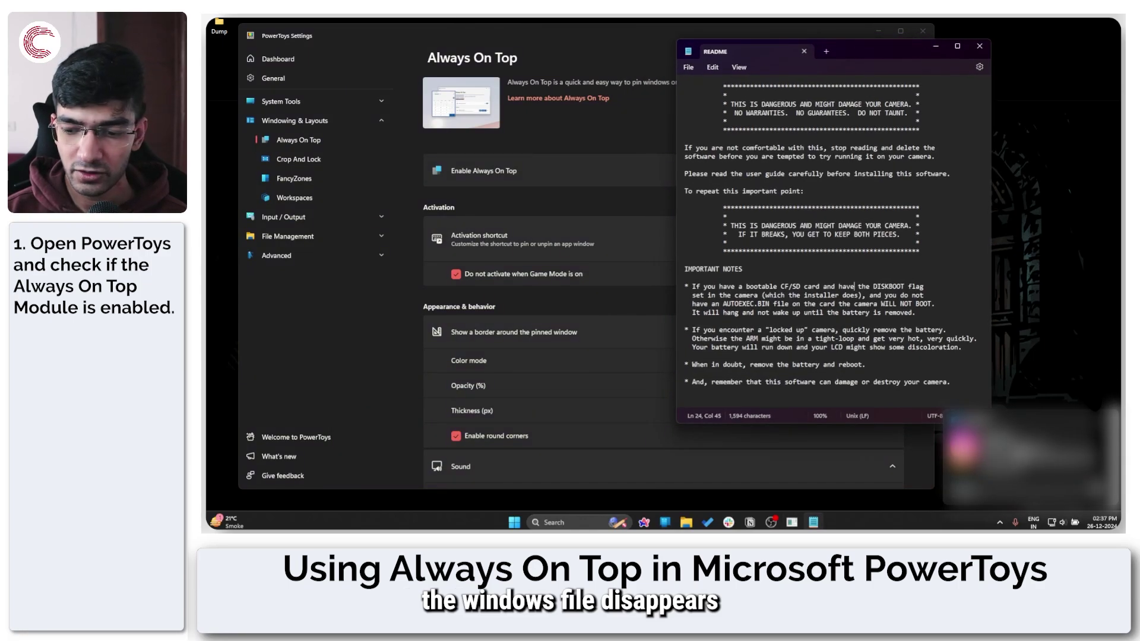
{"action": "left_click", "coordinate": [565, 40]}
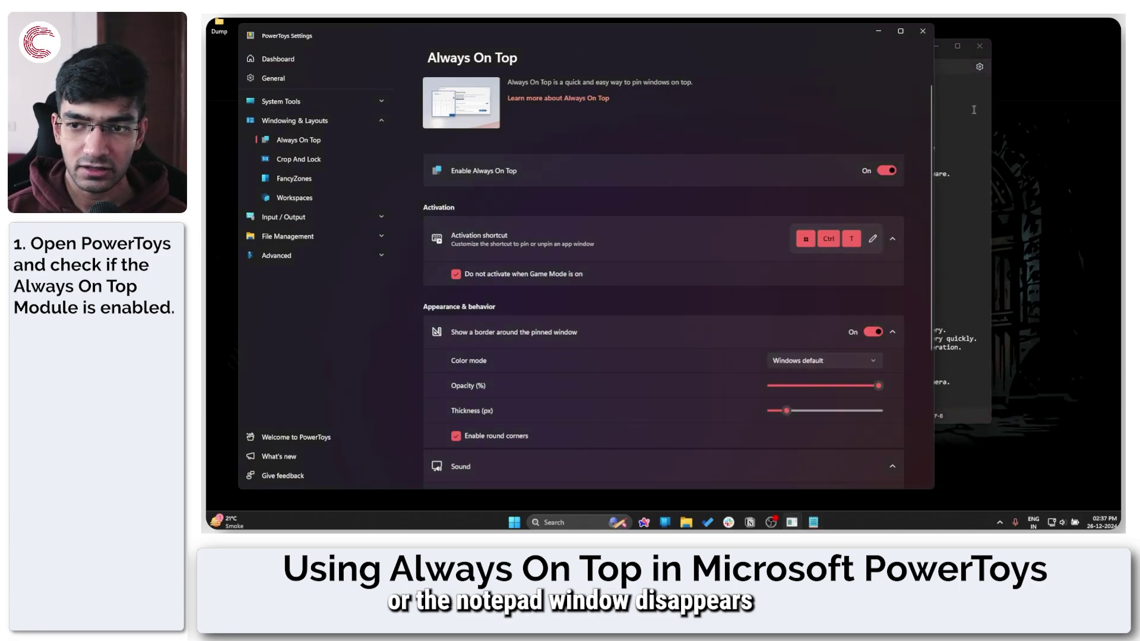
{"action": "left_click", "coordinate": [950, 109]}
{"action": "left_click", "coordinate": [593, 56]}
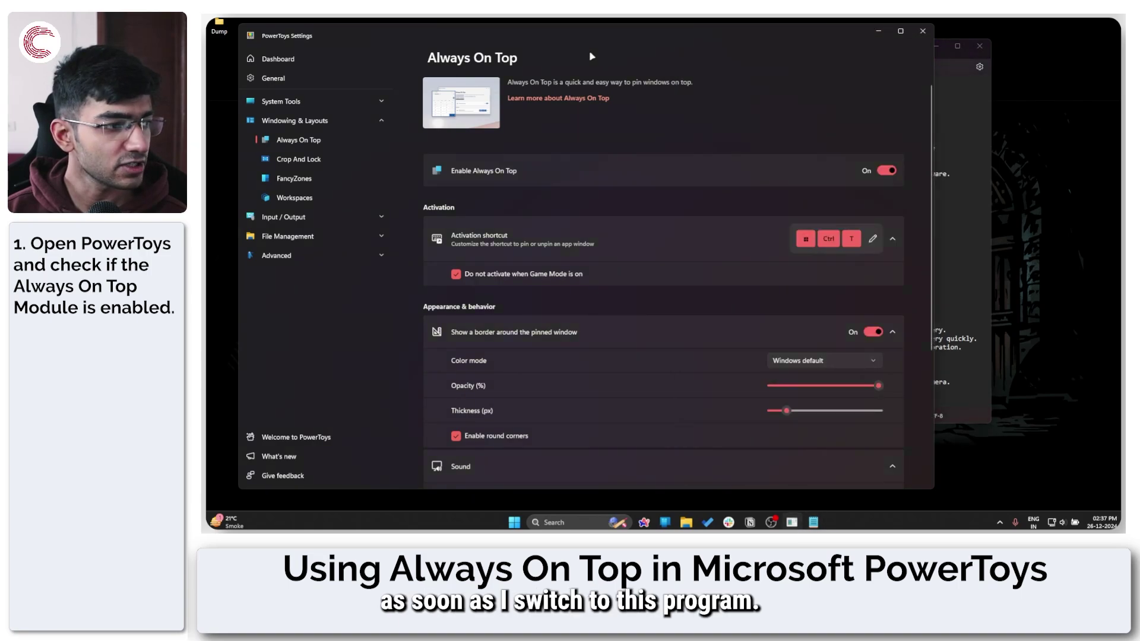
{"action": "left_click", "coordinate": [966, 126]}
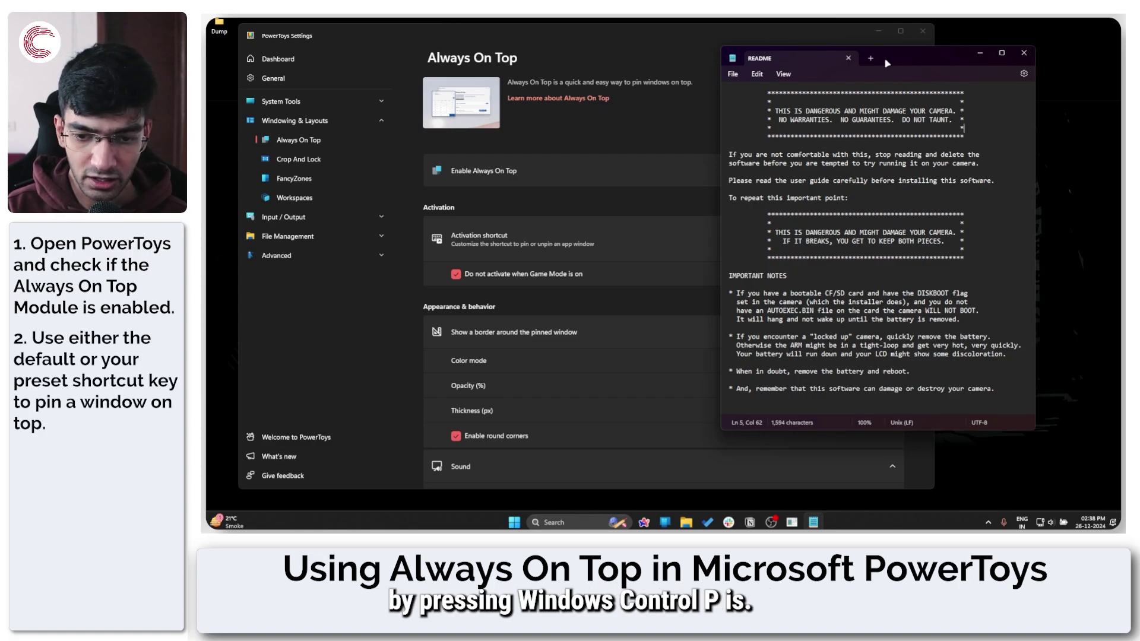
Pin the README window always on top with Win+Ctrl+T and move it to the bottom-right corner
{"action": "key", "text": "ctrl+super+t"}
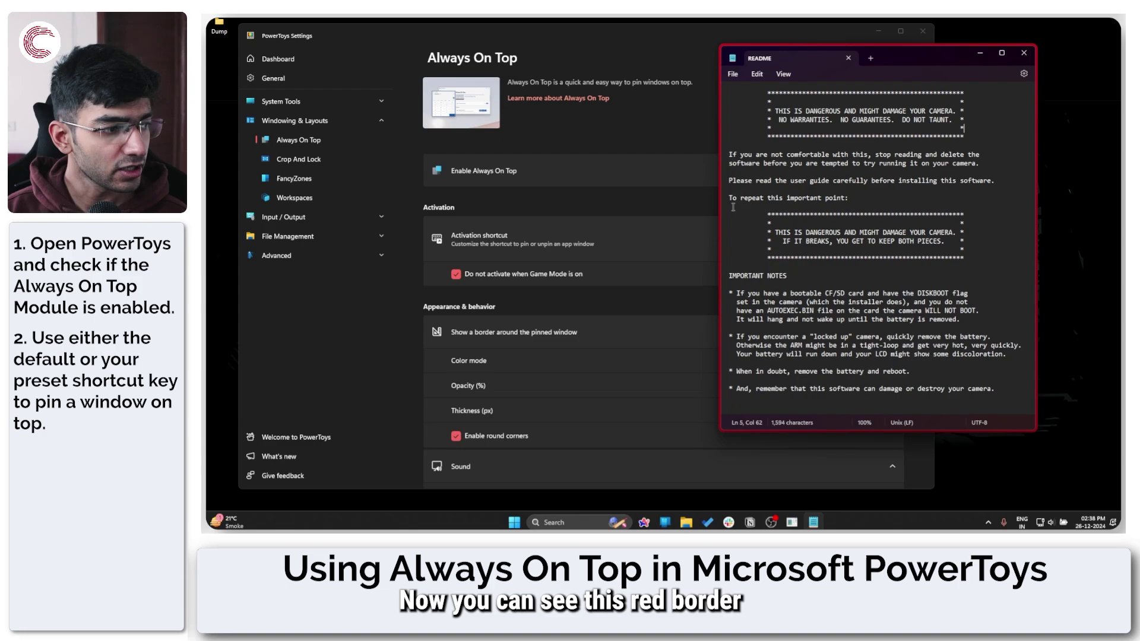
{"action": "scroll", "coordinate": [478, 266], "scroll_direction": "down", "scroll_amount": 3}
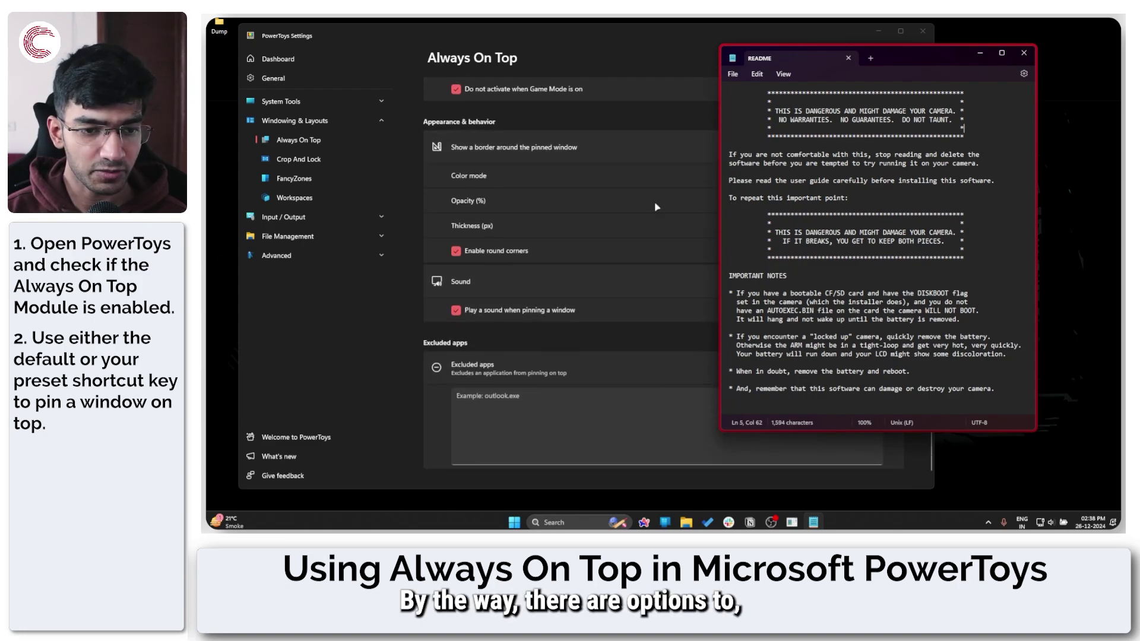
{"action": "left_click_drag", "start_coordinate": [911, 63], "coordinate": [918, 394]}
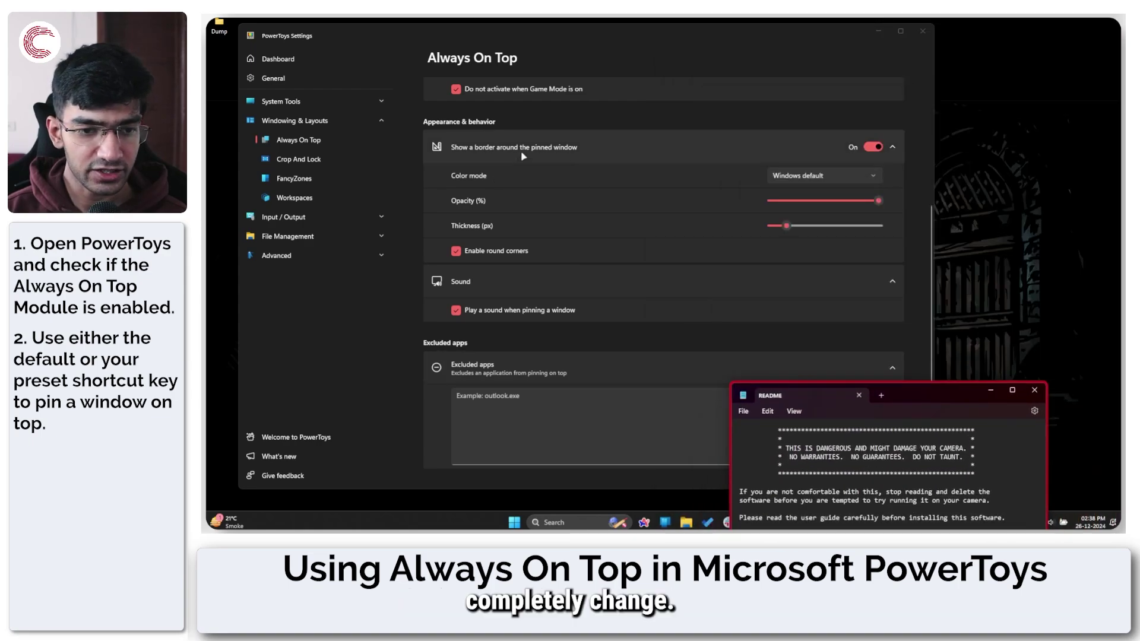
Keep the Windows default border colour mode and toggle the pinned-window border off and back on
{"action": "left_click", "coordinate": [866, 184]}
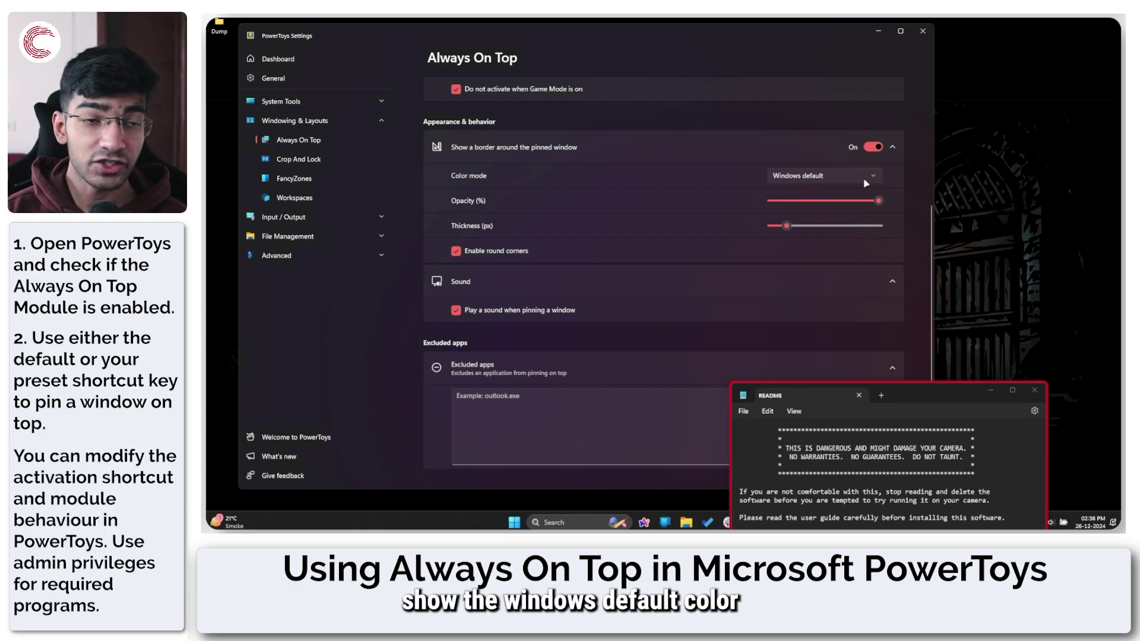
{"action": "left_click", "coordinate": [866, 178]}
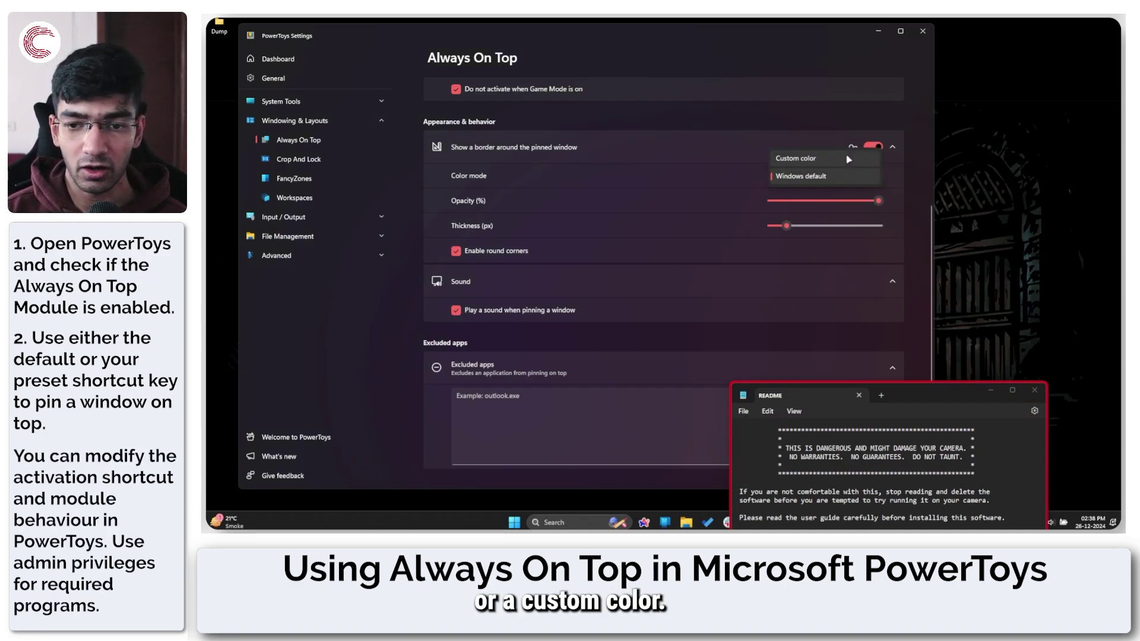
{"action": "left_click", "coordinate": [851, 176]}
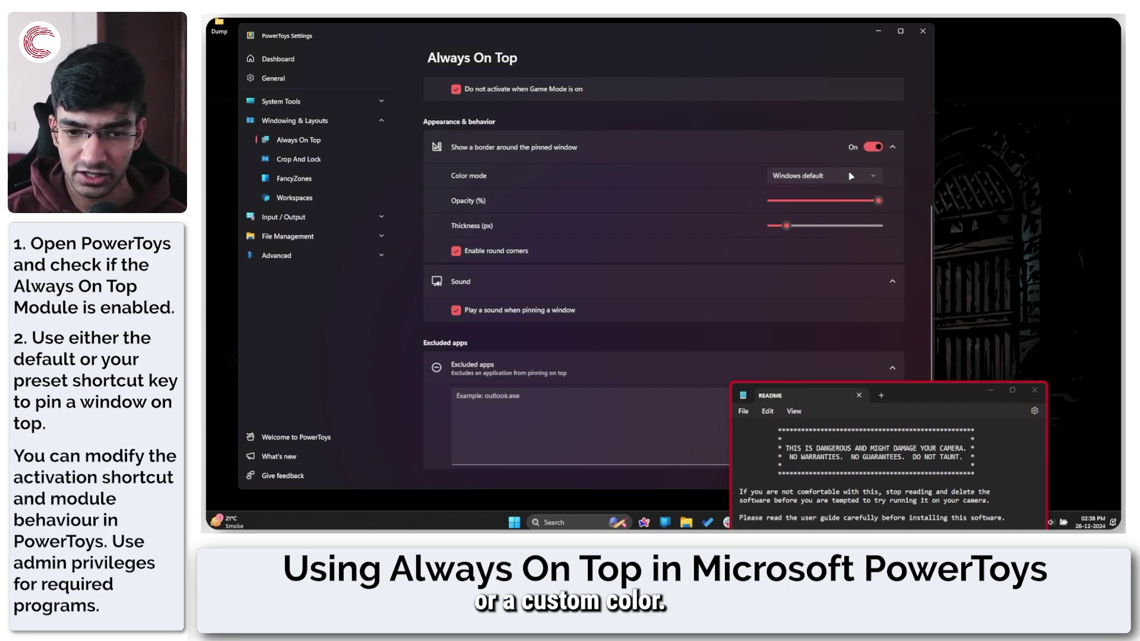
{"action": "left_click", "coordinate": [876, 148]}
{"action": "left_click", "coordinate": [878, 149]}
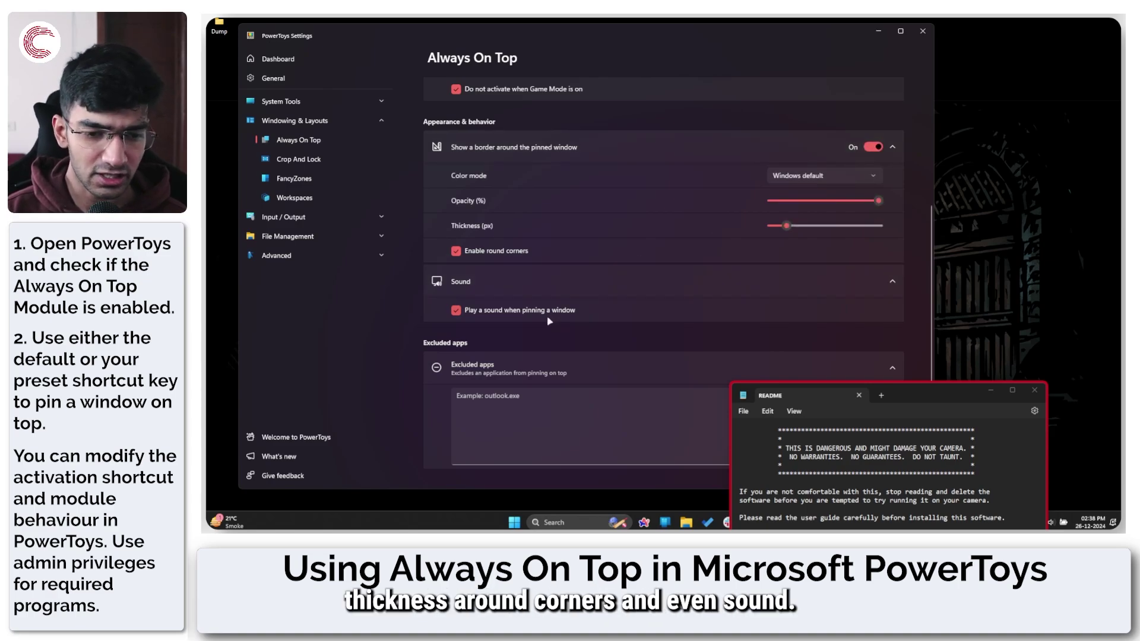
{"action": "scroll", "coordinate": [560, 310], "scroll_direction": "down", "scroll_amount": 1}
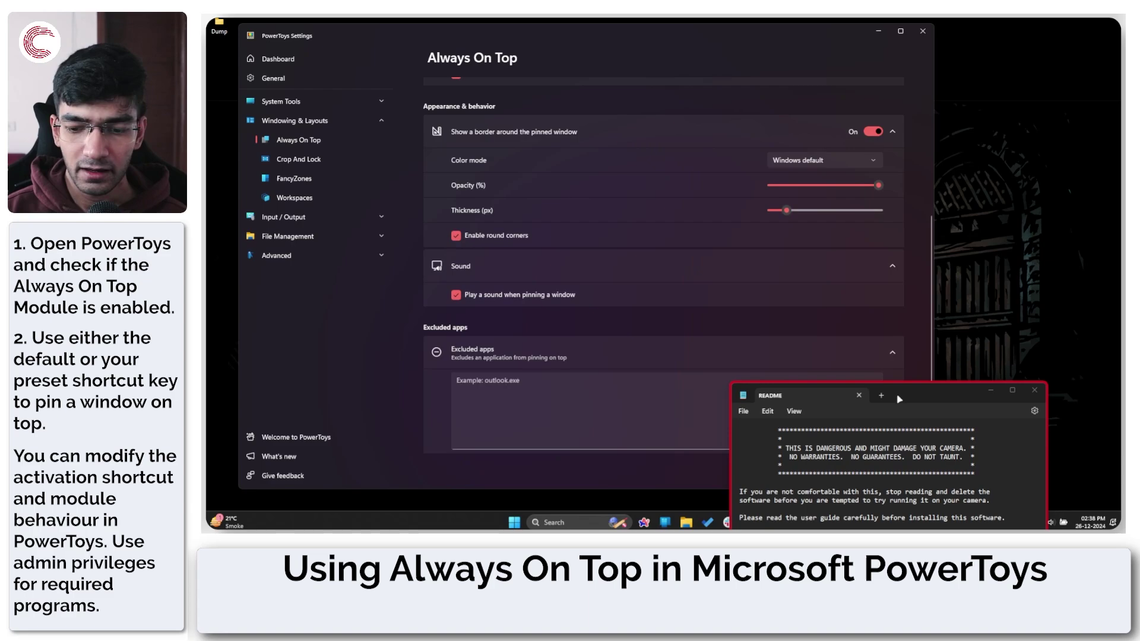
Move the pinned README window to the top and switch focus to show it stays in front
{"action": "left_click_drag", "start_coordinate": [901, 397], "coordinate": [972, 44]}
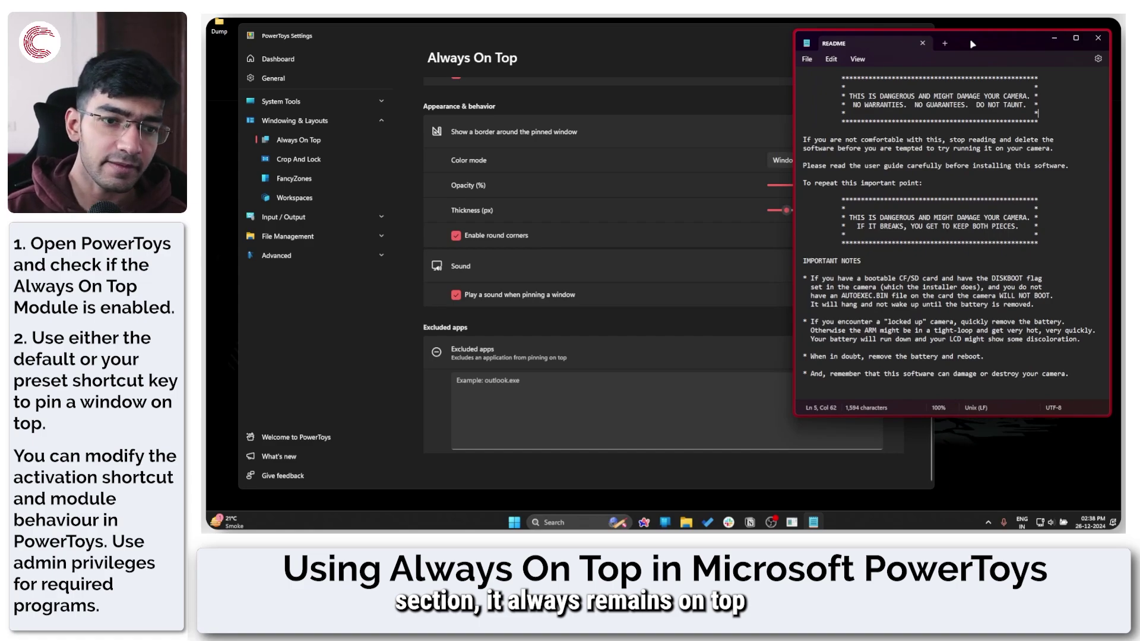
{"action": "left_click", "coordinate": [618, 54]}
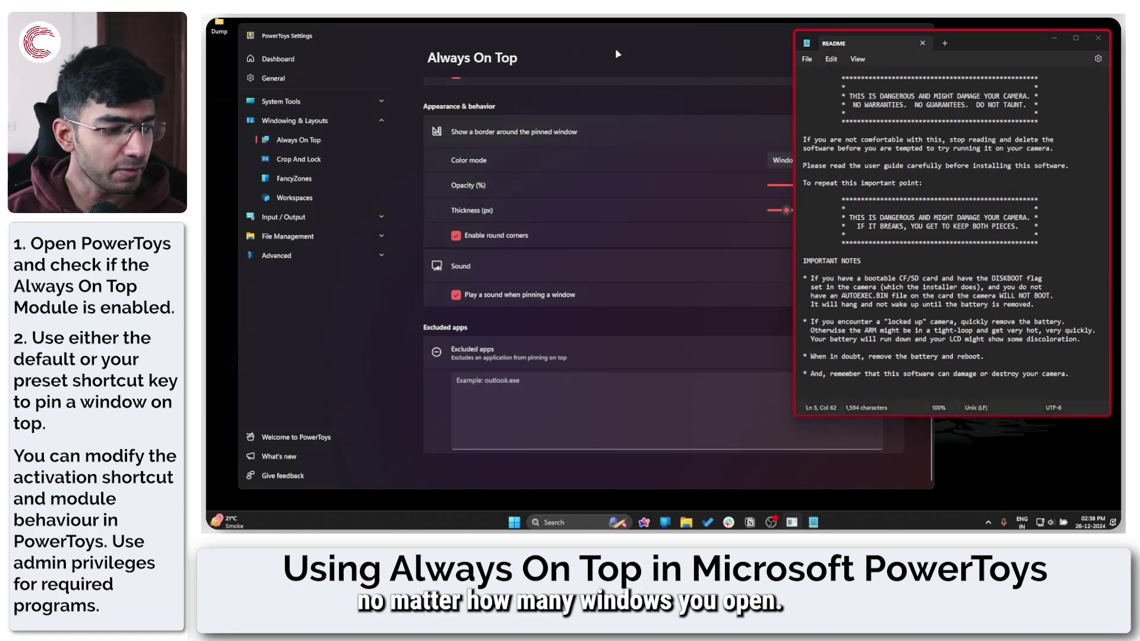
{"action": "left_click", "coordinate": [986, 47]}
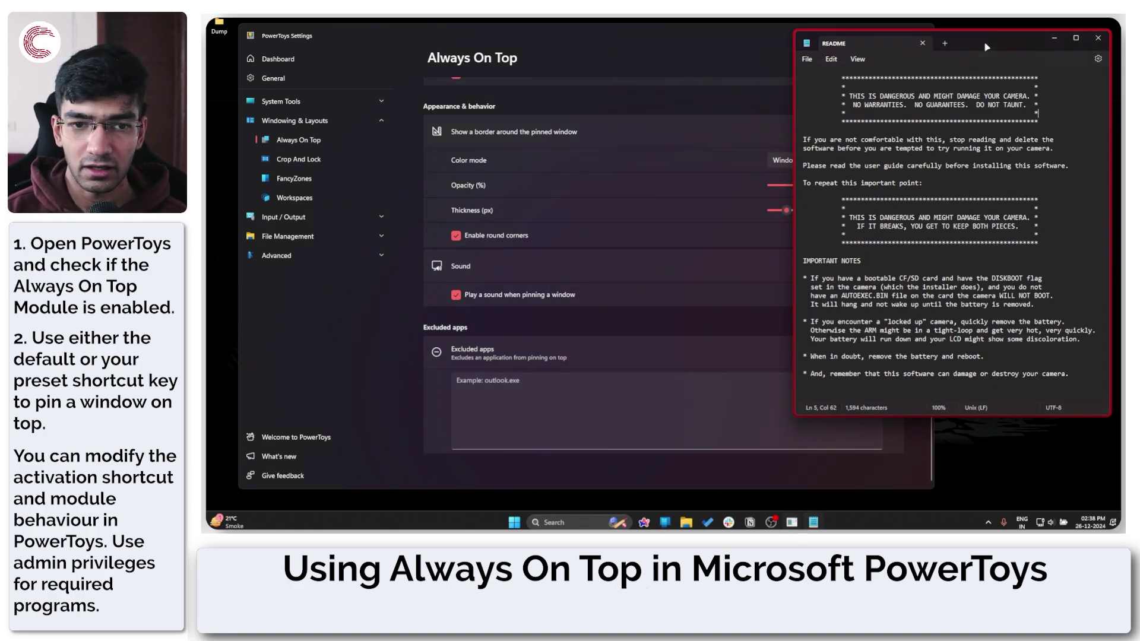
{"action": "left_click", "coordinate": [655, 57]}
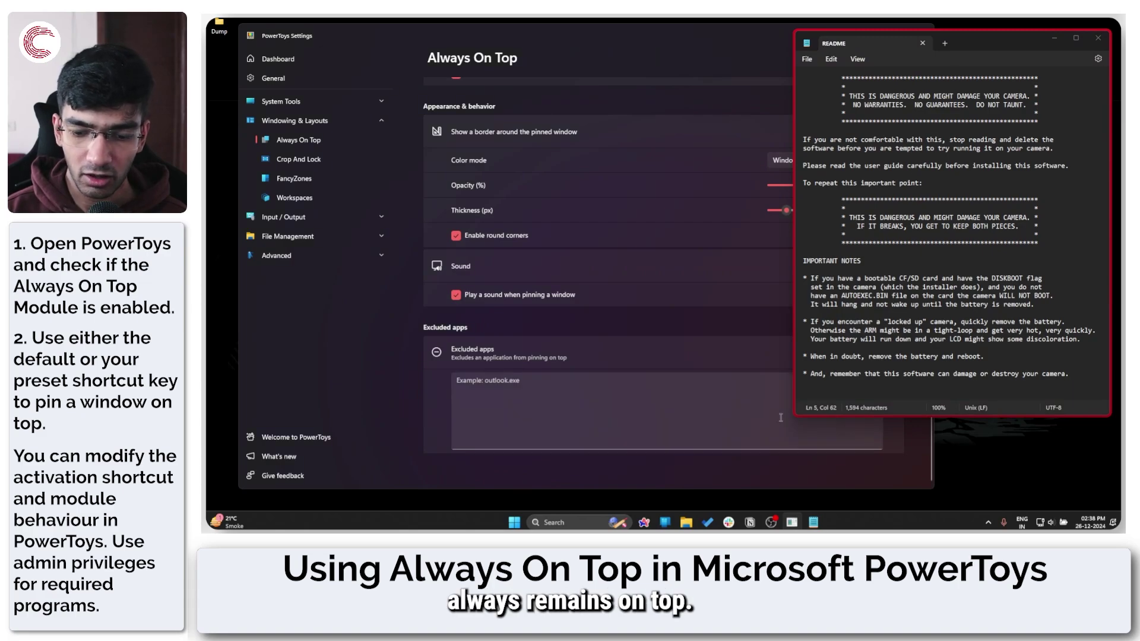
Open File Explorer beneath the pinned README, close it, and nudge README slightly left
{"action": "left_click", "coordinate": [686, 522]}
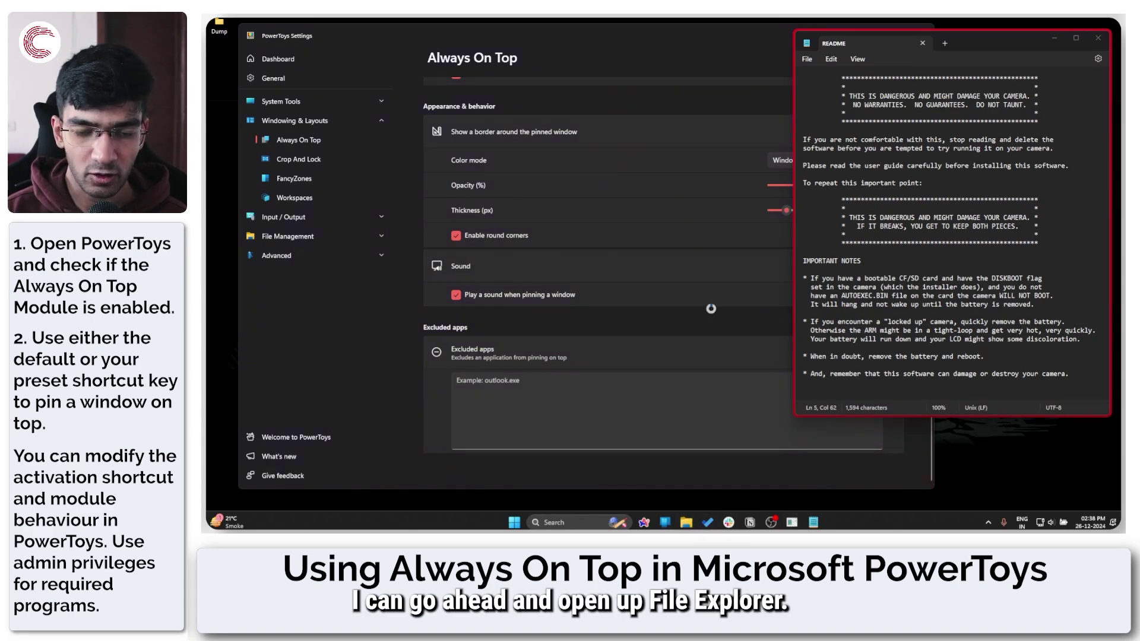
{"action": "left_click_drag", "start_coordinate": [702, 71], "coordinate": [589, 98]}
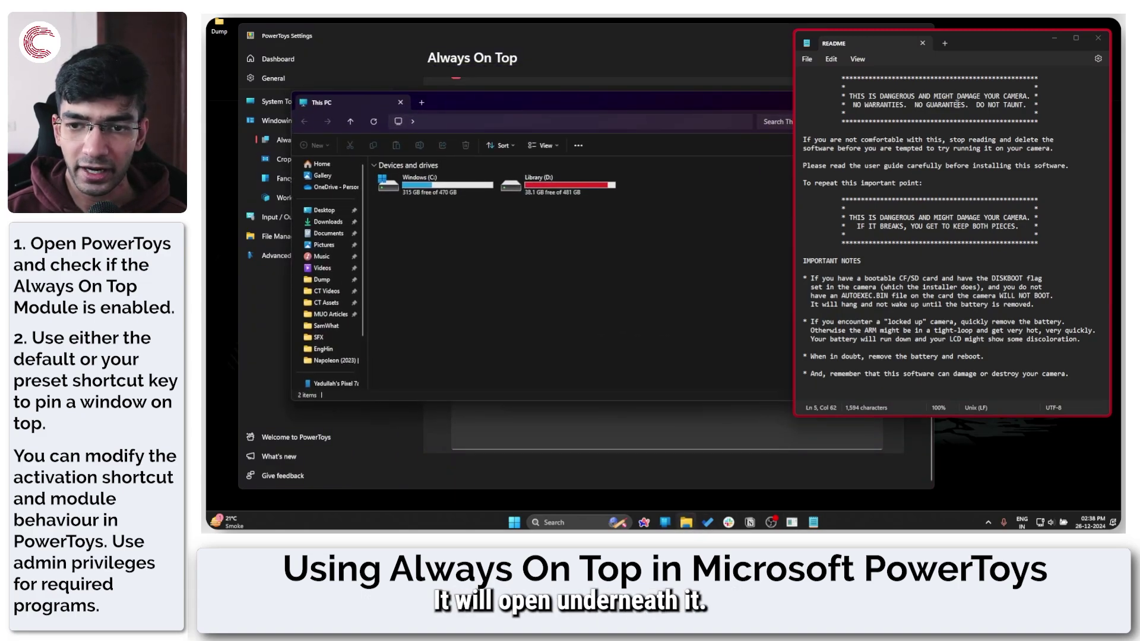
{"action": "key", "text": "alt+F4"}
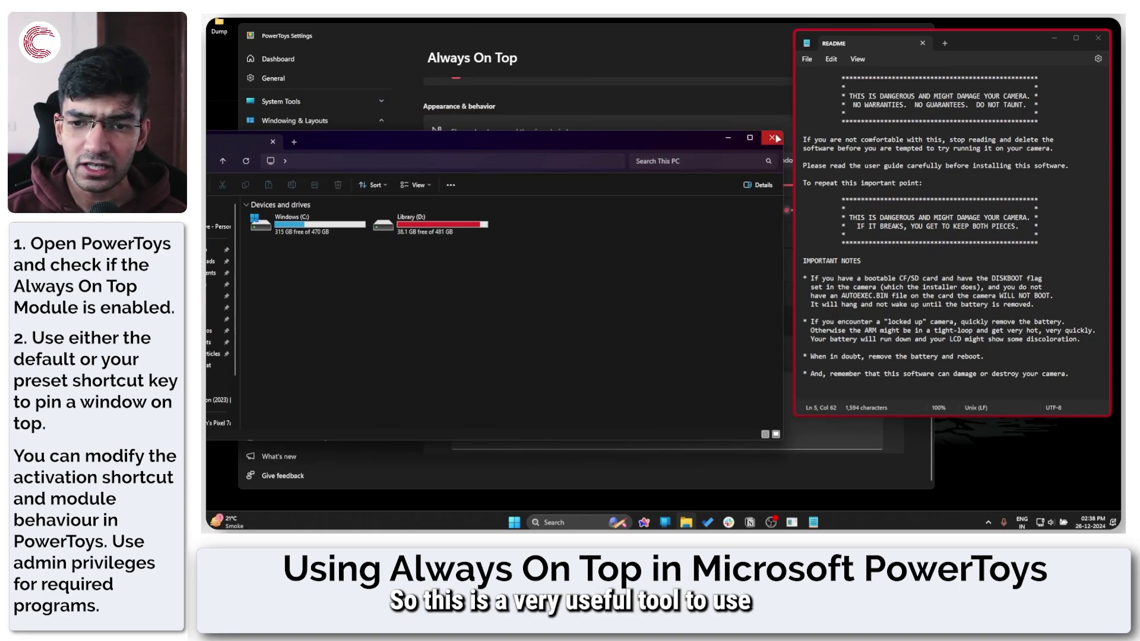
{"action": "left_click_drag", "start_coordinate": [972, 44], "coordinate": [975, 58]}
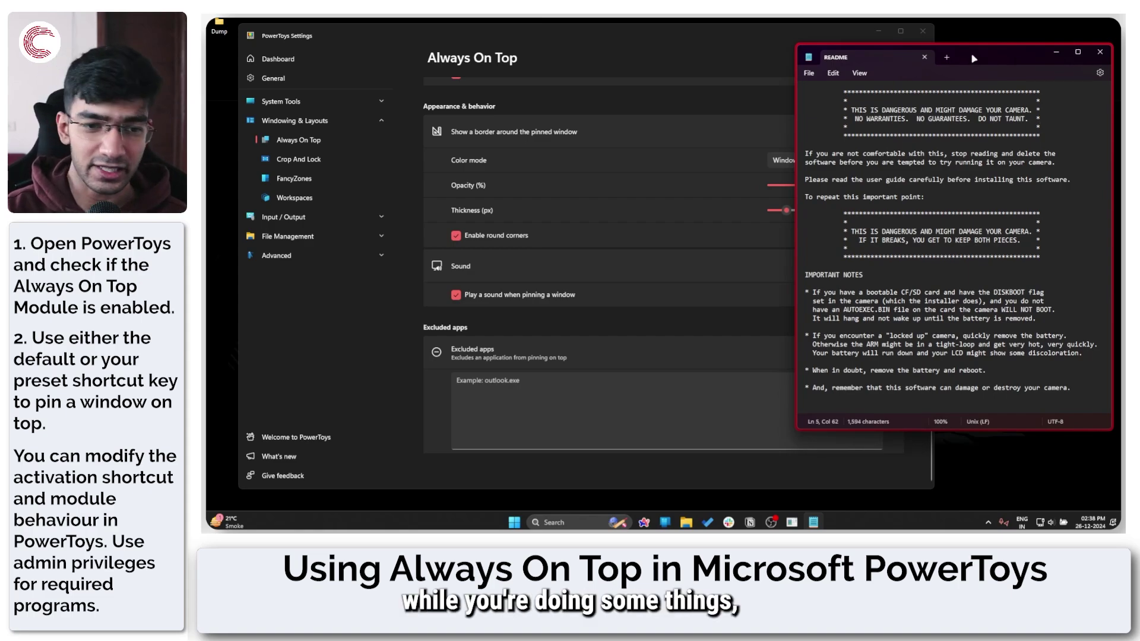
{"action": "left_click_drag", "start_coordinate": [973, 58], "coordinate": [942, 60]}
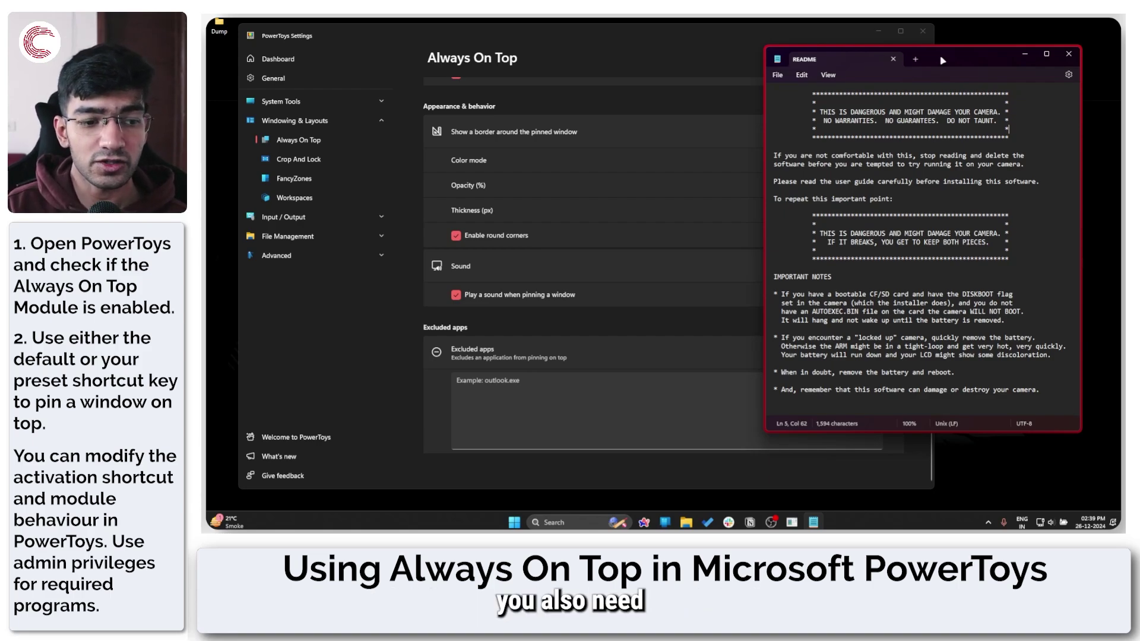
Close the pinned README window, then collapse and re-expand the Excluded apps and Sound sections
{"action": "key", "text": "alt+Tab"}
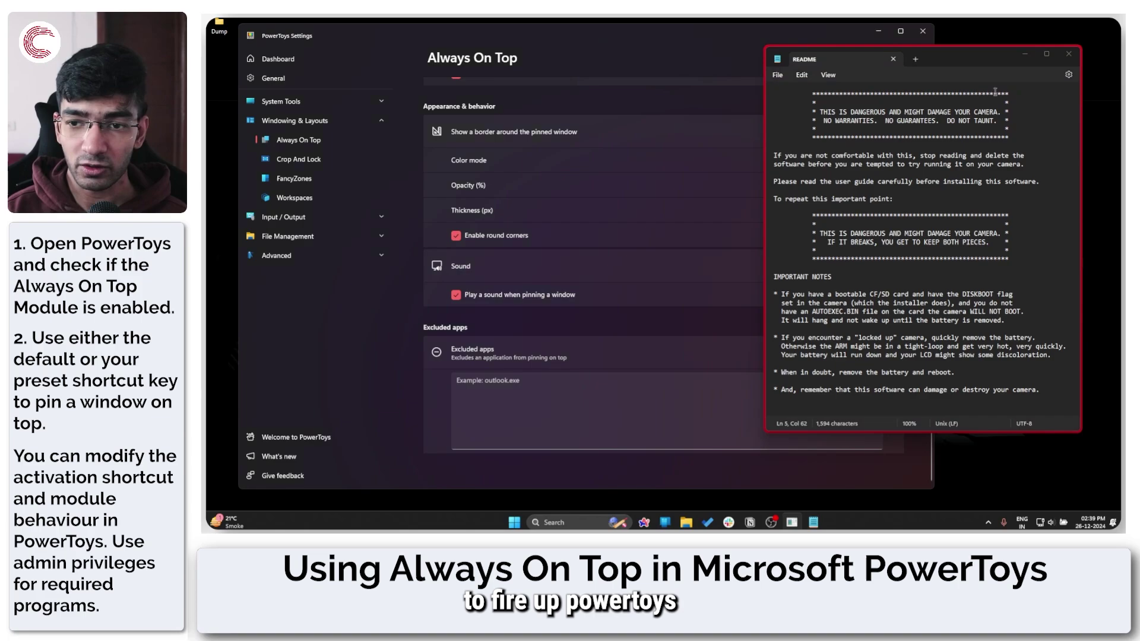
{"action": "left_click", "coordinate": [1068, 53]}
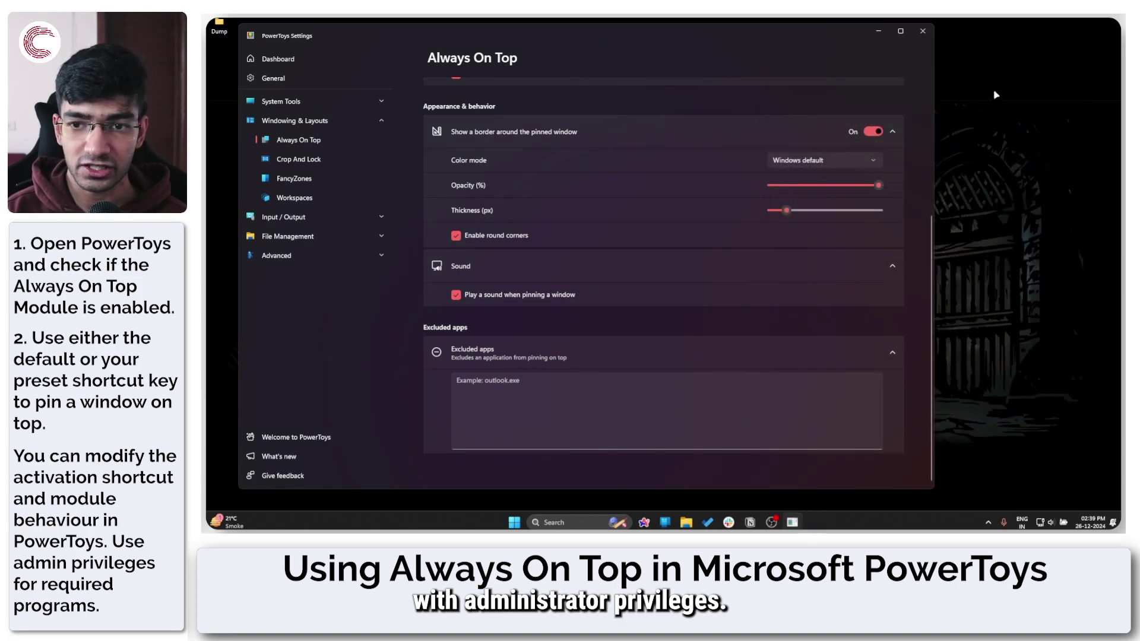
{"action": "scroll", "coordinate": [629, 295], "scroll_direction": "up", "scroll_amount": 5}
{"action": "scroll", "coordinate": [610, 323], "scroll_direction": "down", "scroll_amount": 5}
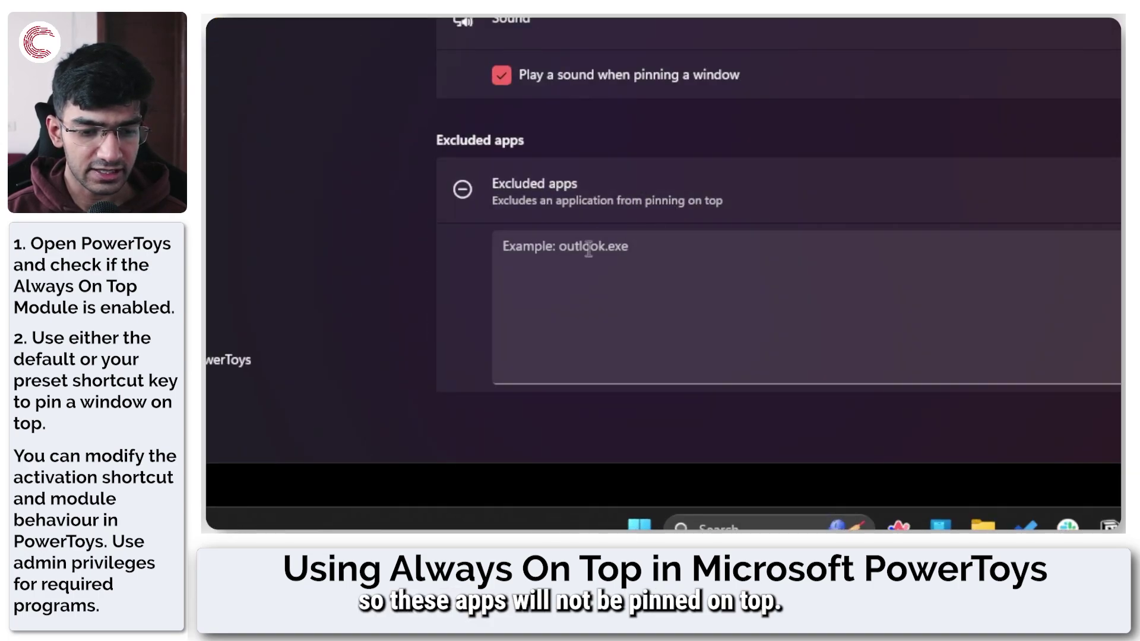
{"action": "left_click", "coordinate": [721, 198]}
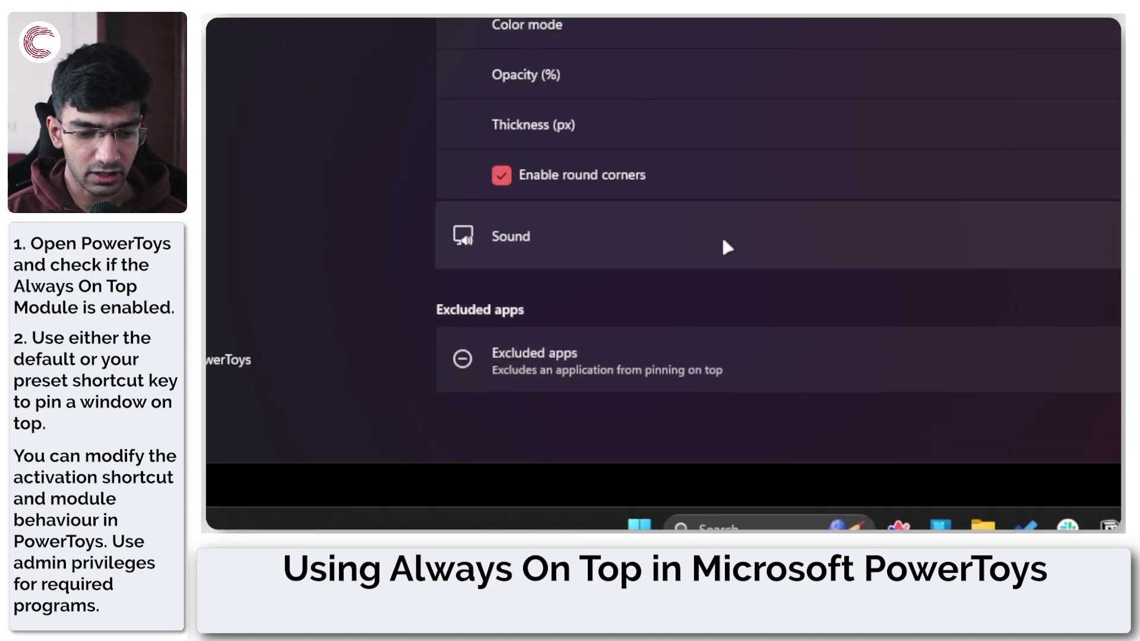
{"action": "left_click", "coordinate": [725, 244]}
{"action": "left_click", "coordinate": [683, 474]}
{"action": "scroll", "coordinate": [702, 326], "scroll_direction": "down", "scroll_amount": 5}
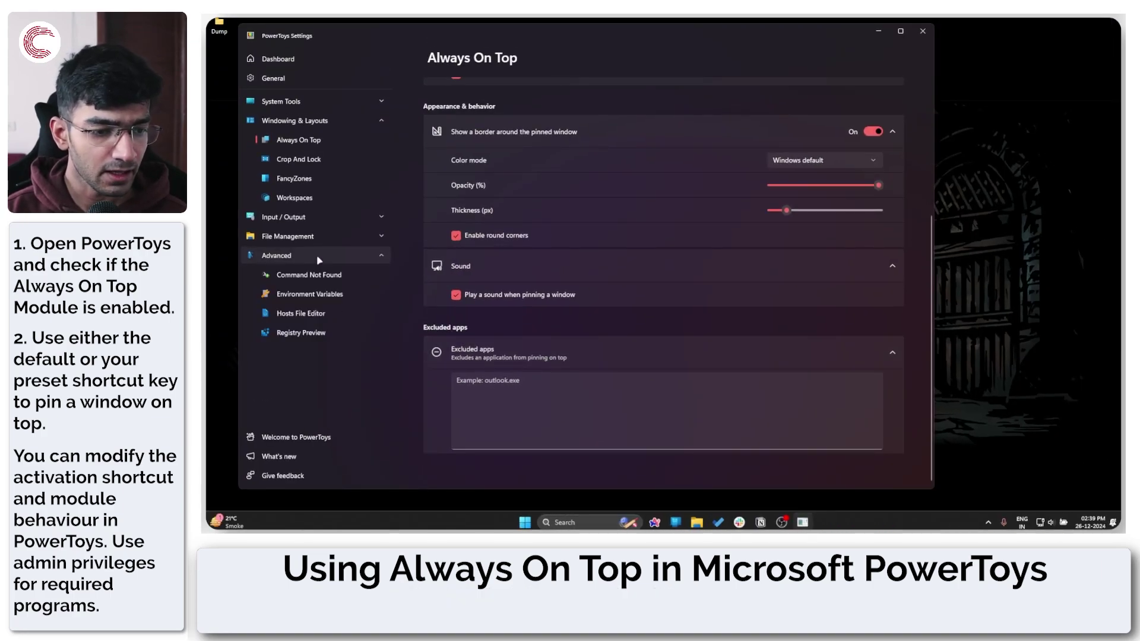
Collapse Advanced, view the Dashboard's disabled modules, check the General page, and return to Dashboard
{"action": "left_click", "coordinate": [318, 260]}
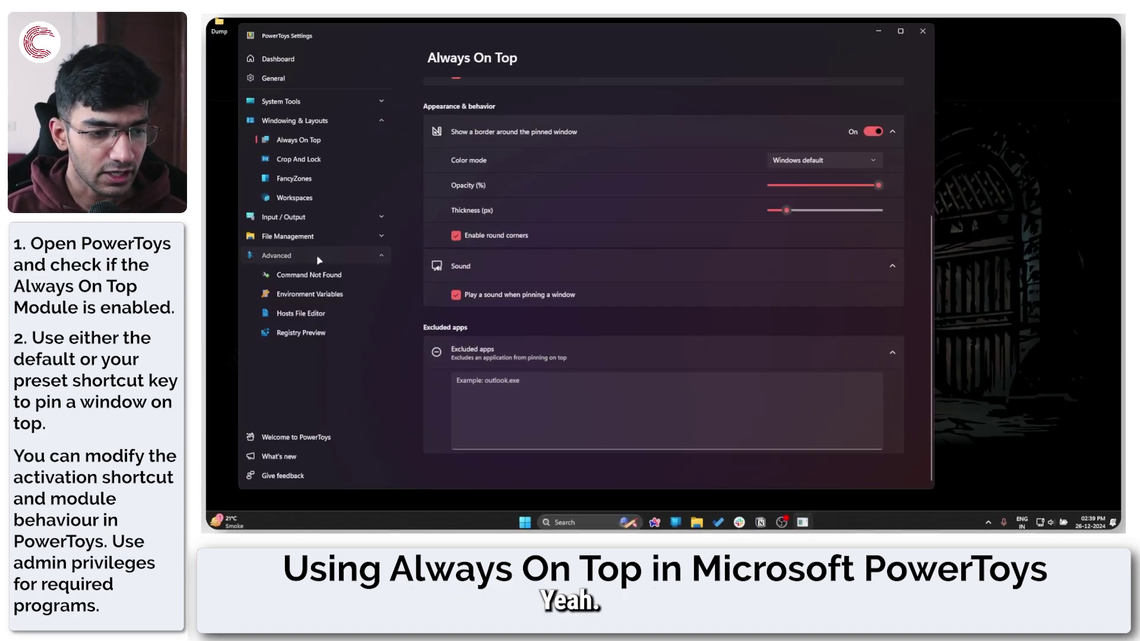
{"action": "left_click", "coordinate": [319, 63]}
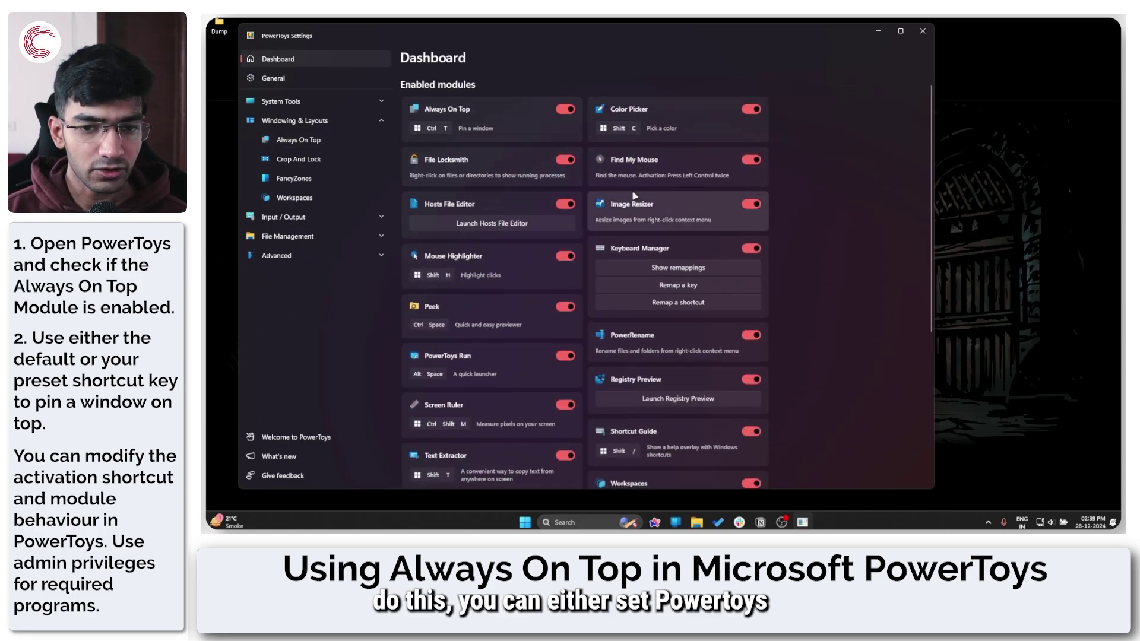
{"action": "scroll", "coordinate": [635, 196], "scroll_direction": "down", "scroll_amount": 4}
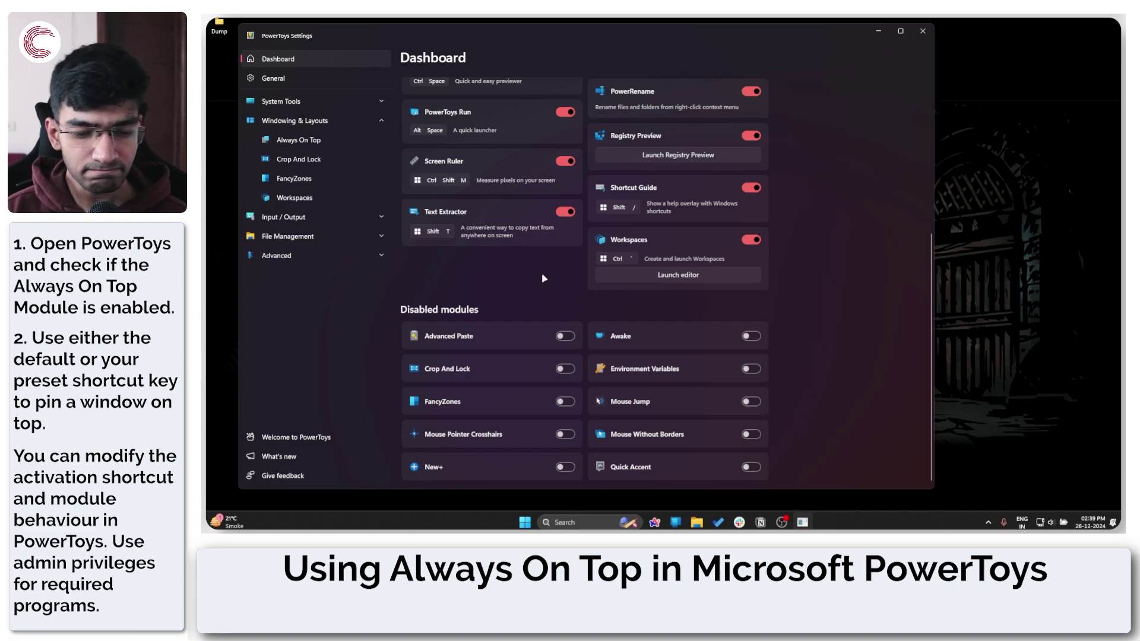
{"action": "left_click", "coordinate": [305, 80]}
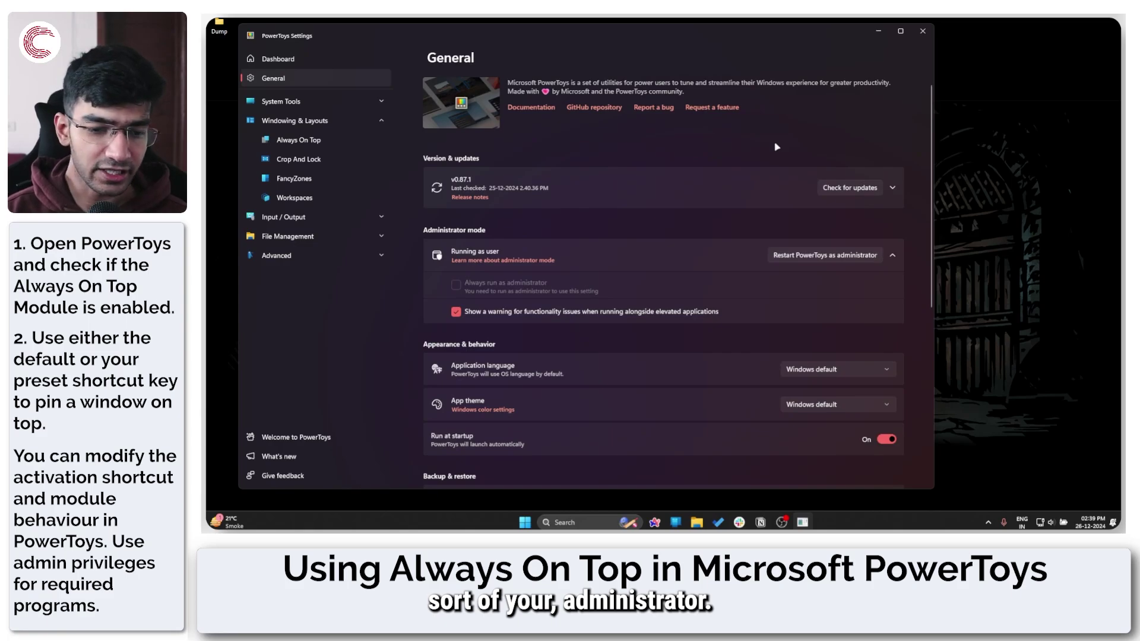
{"action": "left_click", "coordinate": [279, 59]}
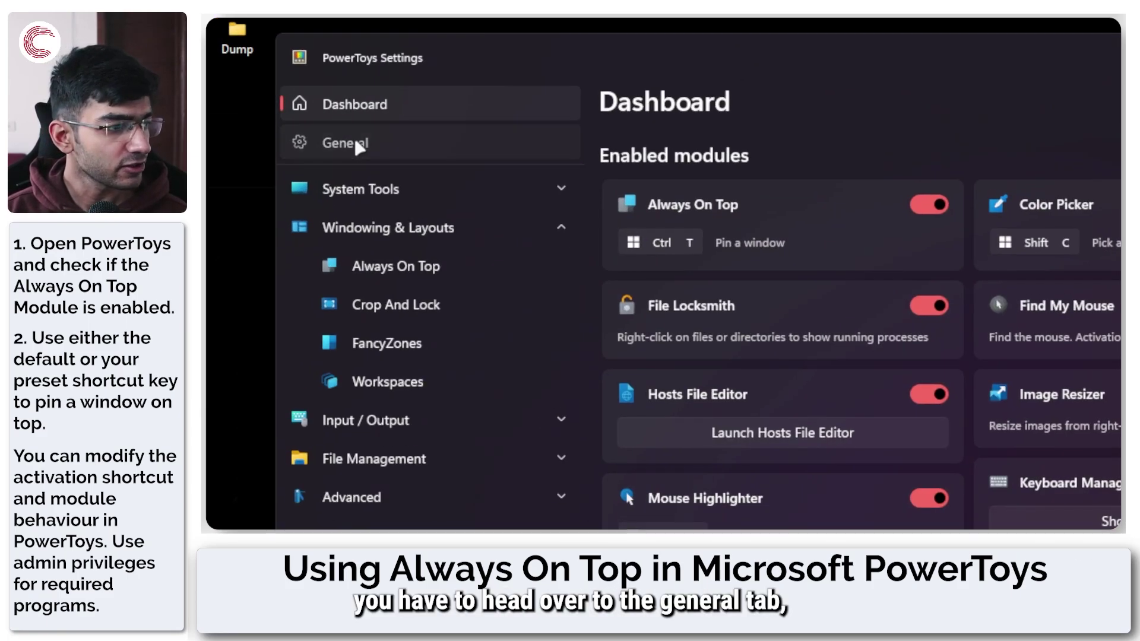
Restart PowerToys as administrator from the General settings page
{"action": "left_click", "coordinate": [279, 79]}
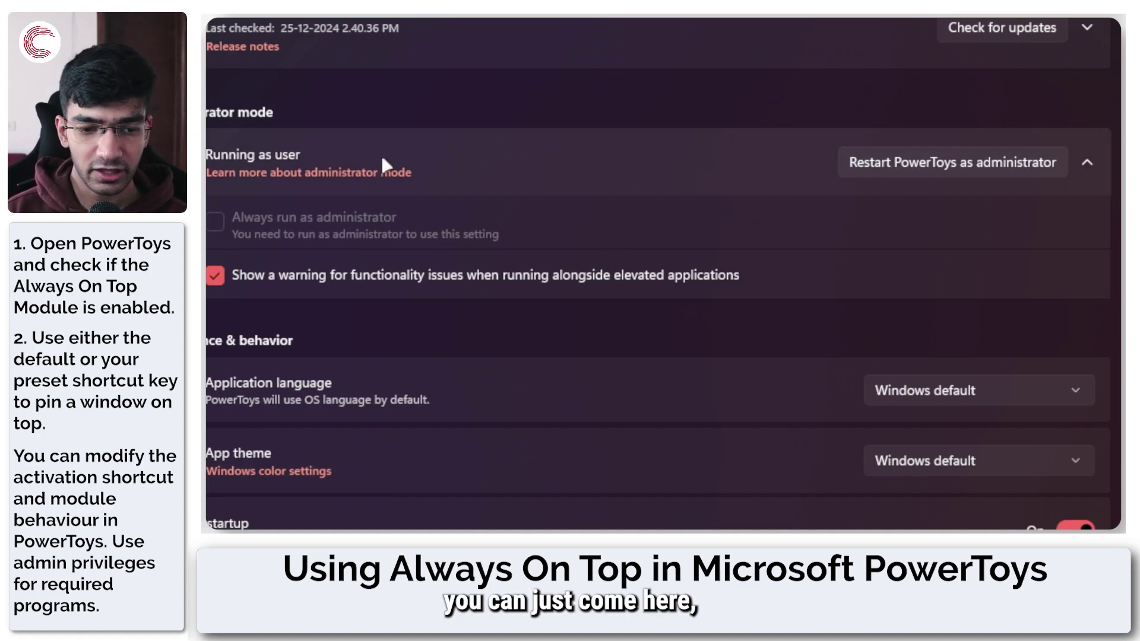
{"action": "left_click", "coordinate": [914, 170]}
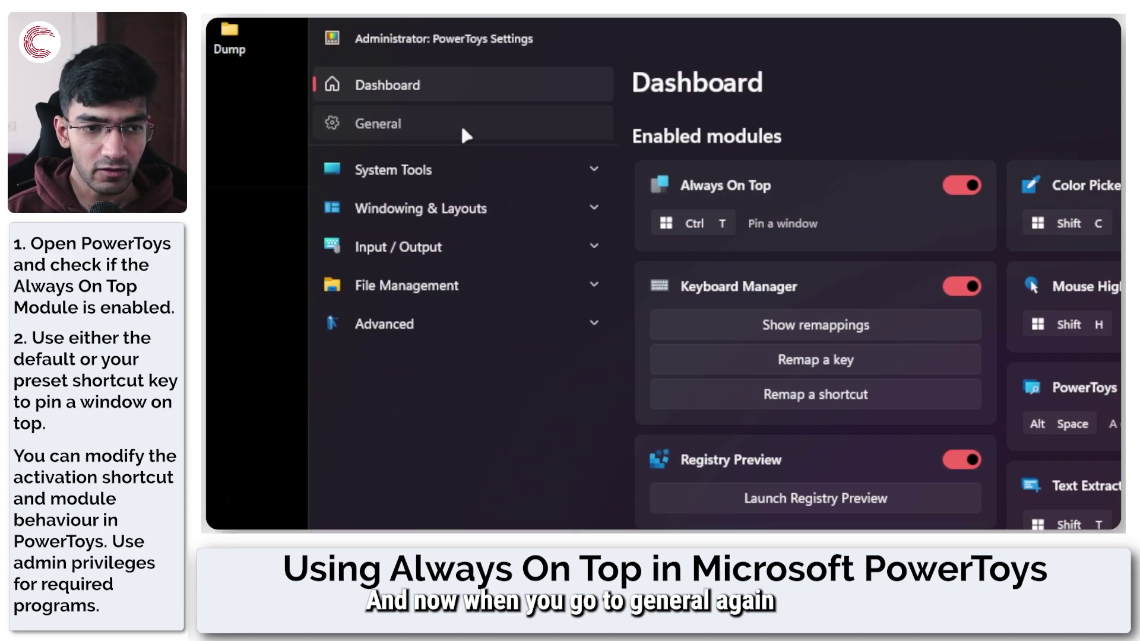
Return to the General page, maximize the window, and scroll to the Administrator mode options
{"action": "left_click", "coordinate": [466, 132]}
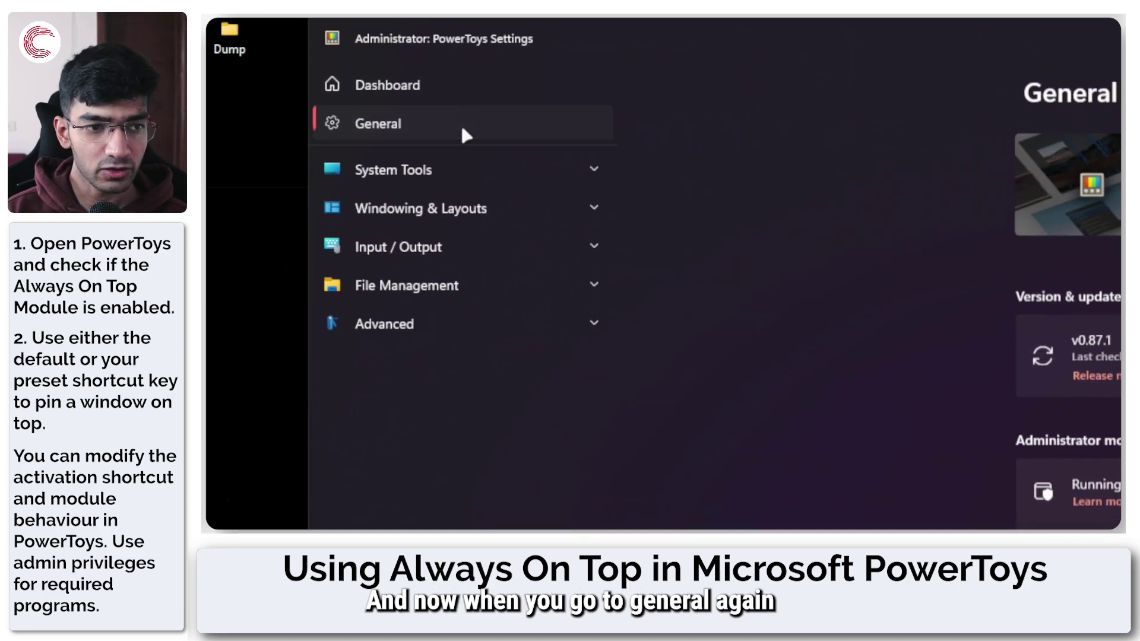
{"action": "double_click", "coordinate": [664, 24]}
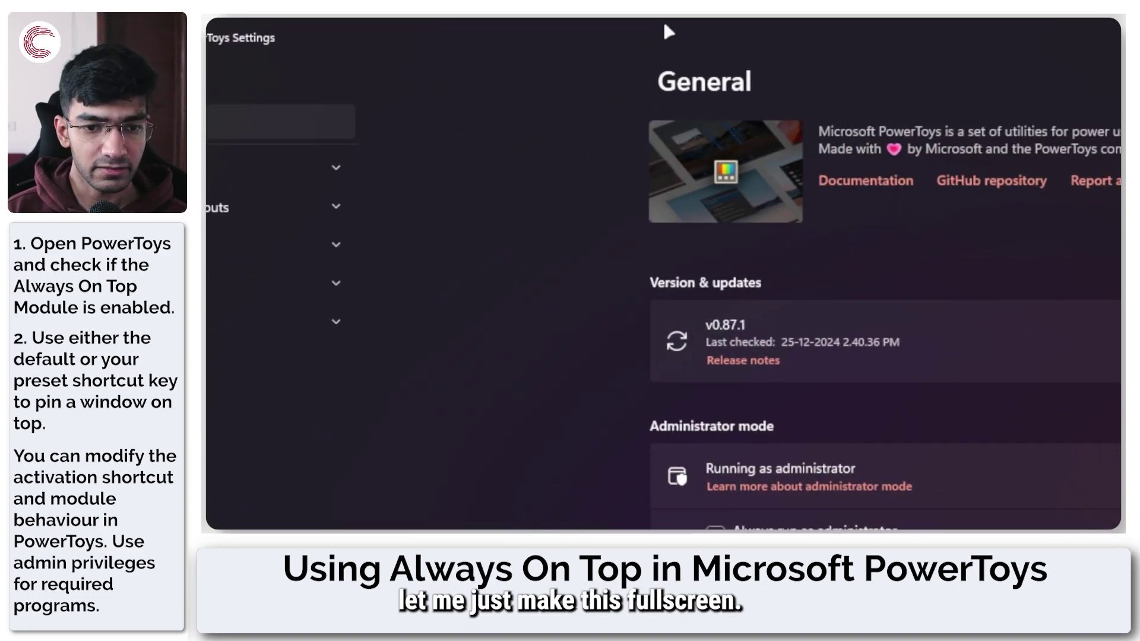
{"action": "scroll", "coordinate": [702, 414], "scroll_direction": "down", "scroll_amount": 5}
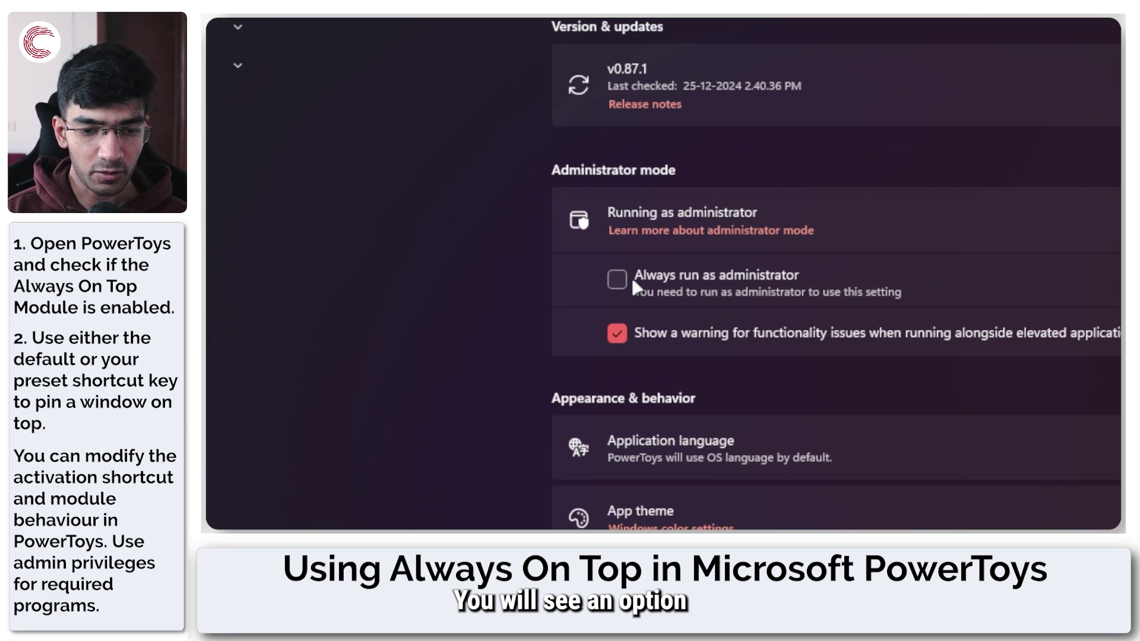